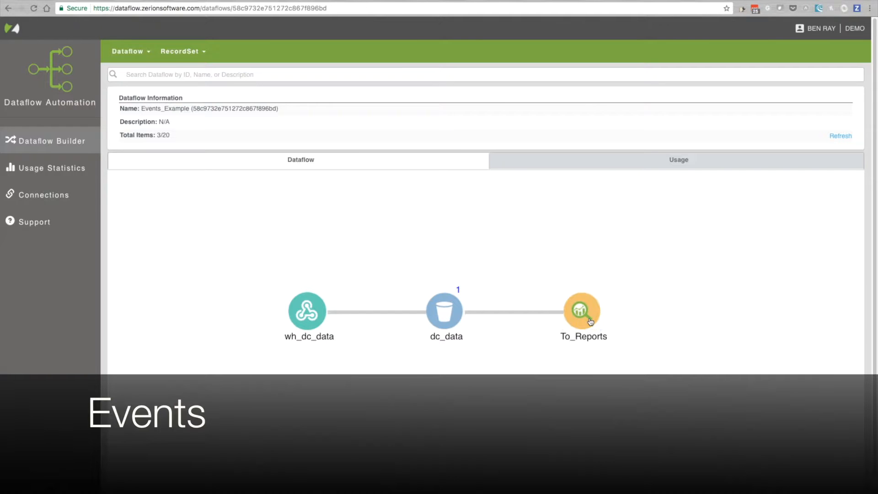
Open the To_Reports action for editing and review its report database, table and body mapping configuration
{"action": "left_click_drag", "start_coordinate": [489, 383], "coordinate": [452, 346]}
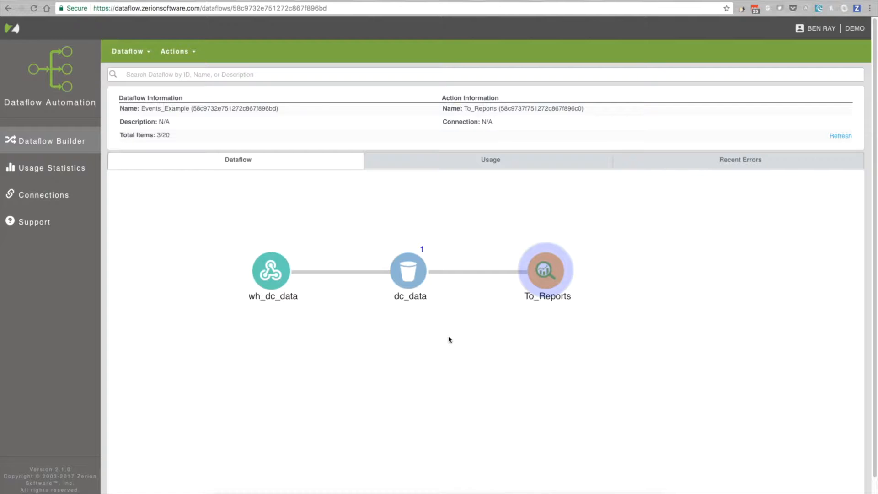
{"action": "left_click_drag", "start_coordinate": [459, 353], "coordinate": [443, 335]}
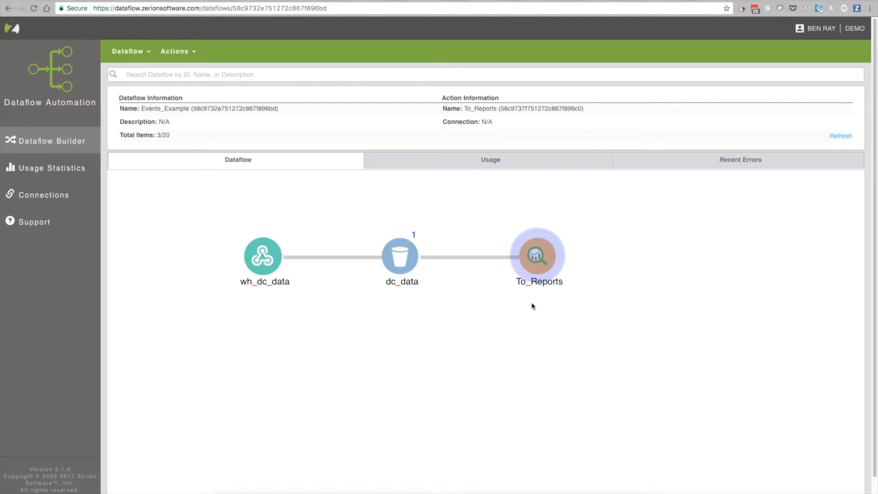
{"action": "left_click", "coordinate": [542, 265]}
{"action": "left_click", "coordinate": [542, 265]}
{"action": "left_click", "coordinate": [189, 54]}
{"action": "left_click", "coordinate": [187, 71]}
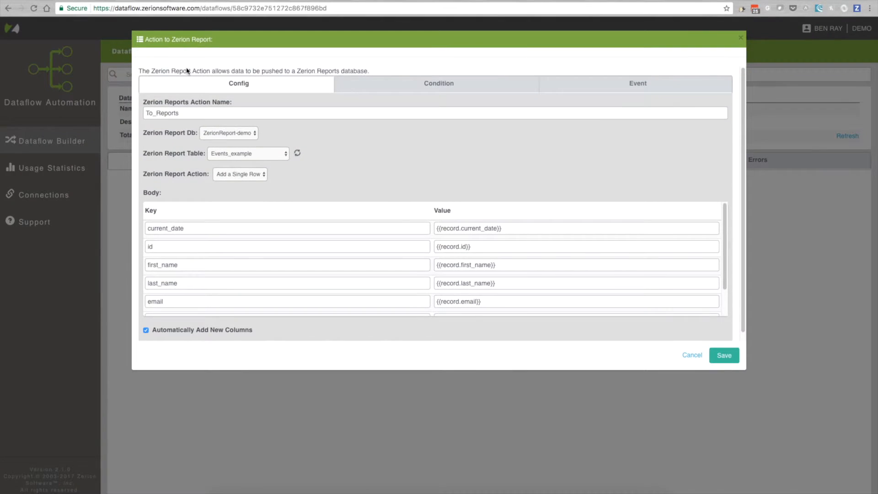
{"action": "scroll", "coordinate": [392, 178], "scroll_direction": "down", "scroll_amount": 1}
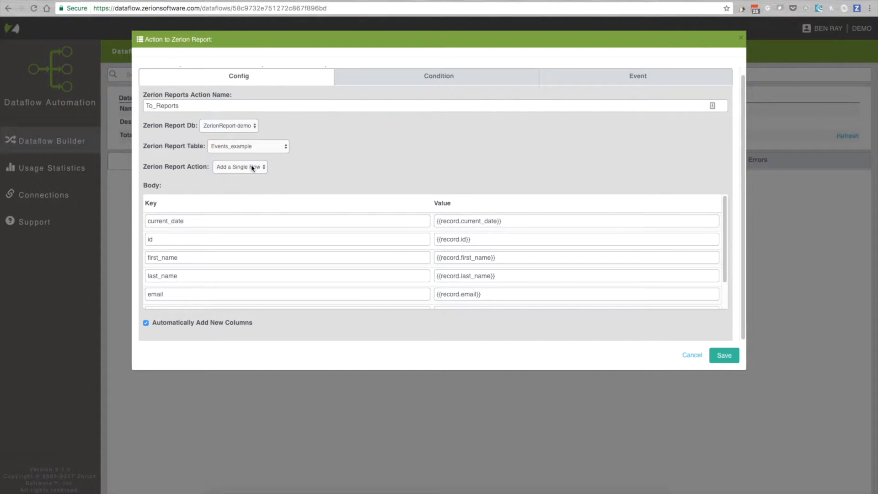
{"action": "scroll", "coordinate": [385, 223], "scroll_direction": "down", "scroll_amount": 2}
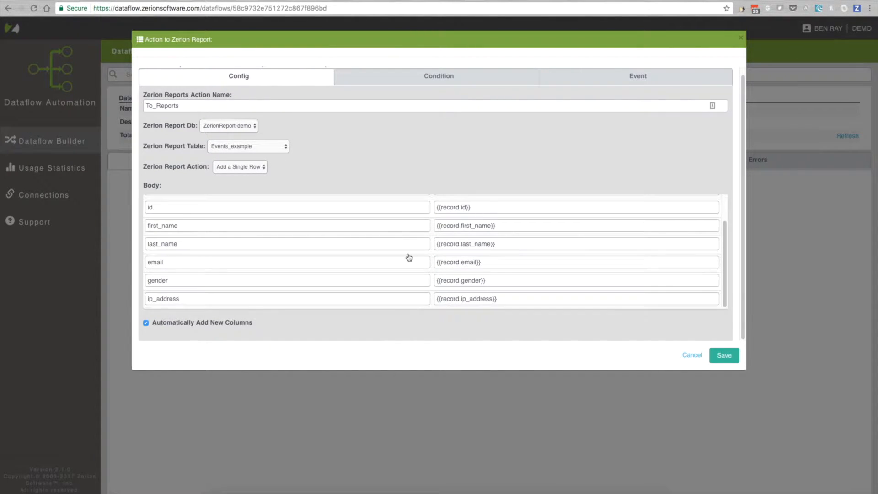
{"action": "scroll", "coordinate": [409, 257], "scroll_direction": "up", "scroll_amount": 3}
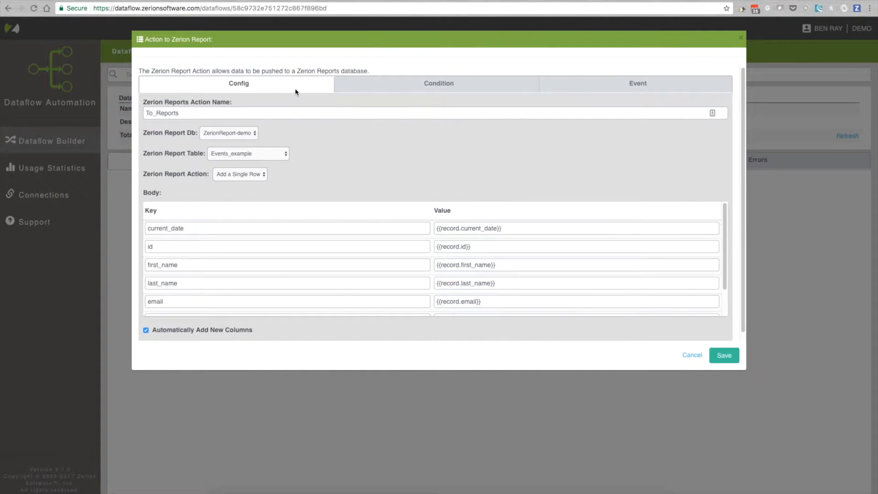
Create a new acknowledgement event named SUCCESS_EVENT for the To_Reports action, keeping the default event body
{"action": "left_click", "coordinate": [644, 92]}
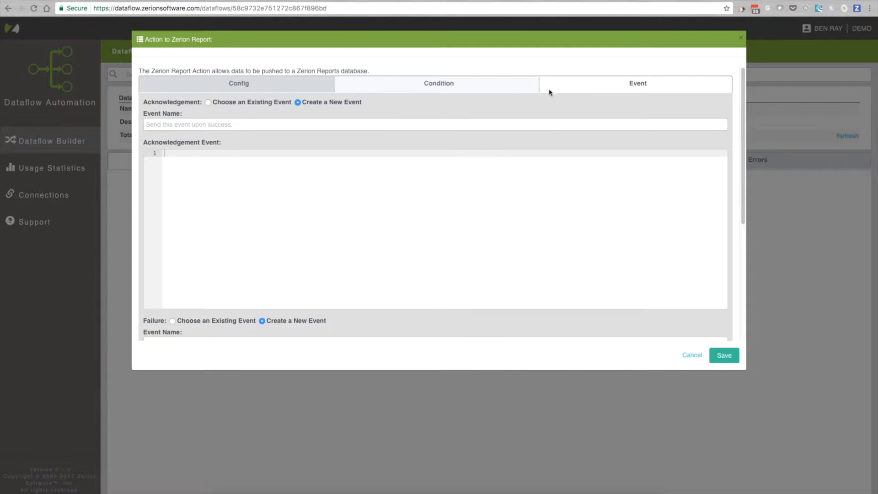
{"action": "scroll", "coordinate": [413, 110], "scroll_direction": "down", "scroll_amount": 1}
{"action": "scroll", "coordinate": [310, 121], "scroll_direction": "down", "scroll_amount": 1}
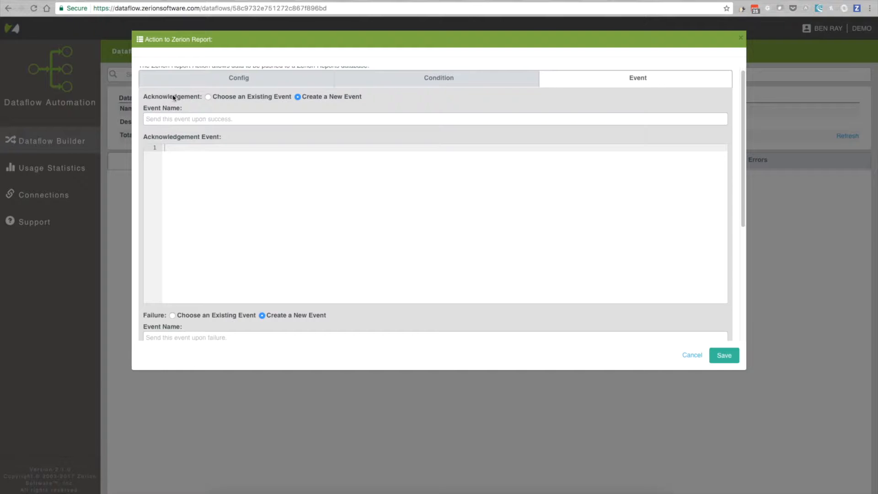
{"action": "scroll", "coordinate": [165, 104], "scroll_direction": "down", "scroll_amount": 1}
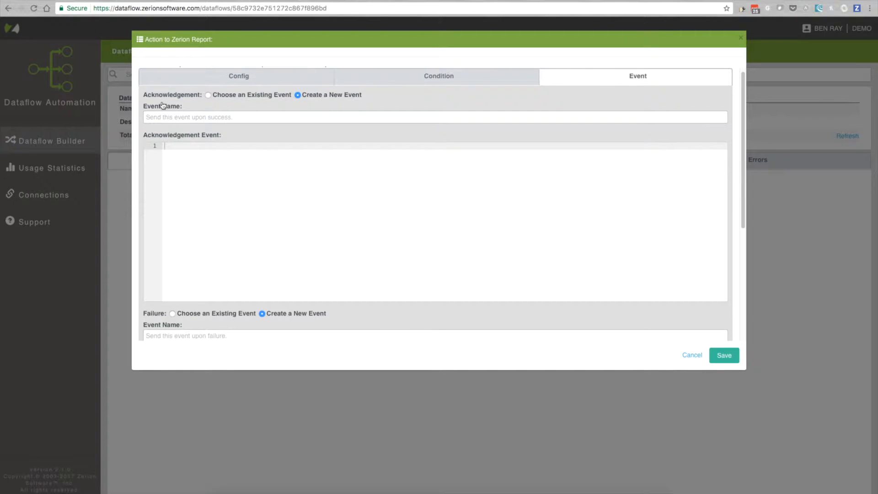
{"action": "scroll", "coordinate": [167, 104], "scroll_direction": "up", "scroll_amount": 2}
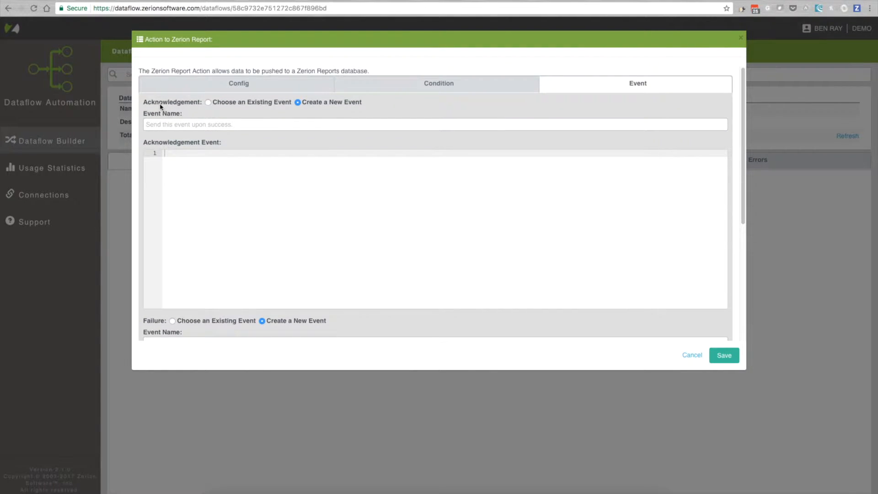
{"action": "scroll", "coordinate": [163, 104], "scroll_direction": "down", "scroll_amount": 2}
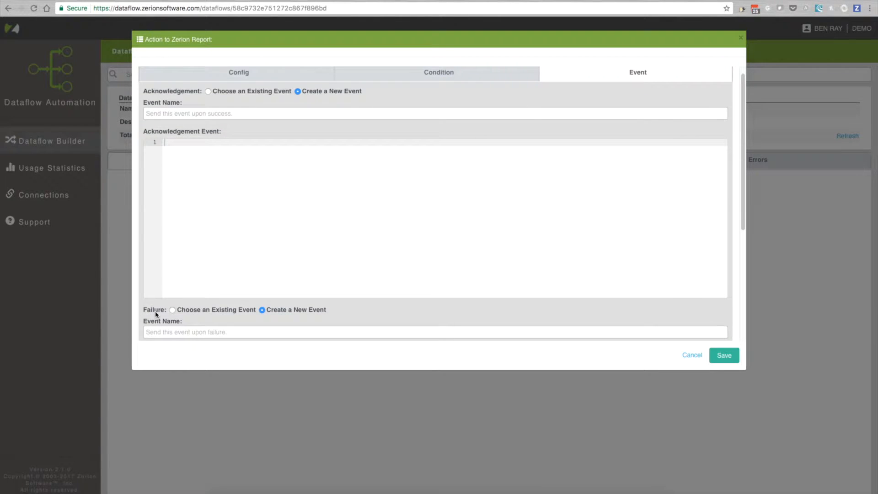
{"action": "left_click", "coordinate": [179, 114]}
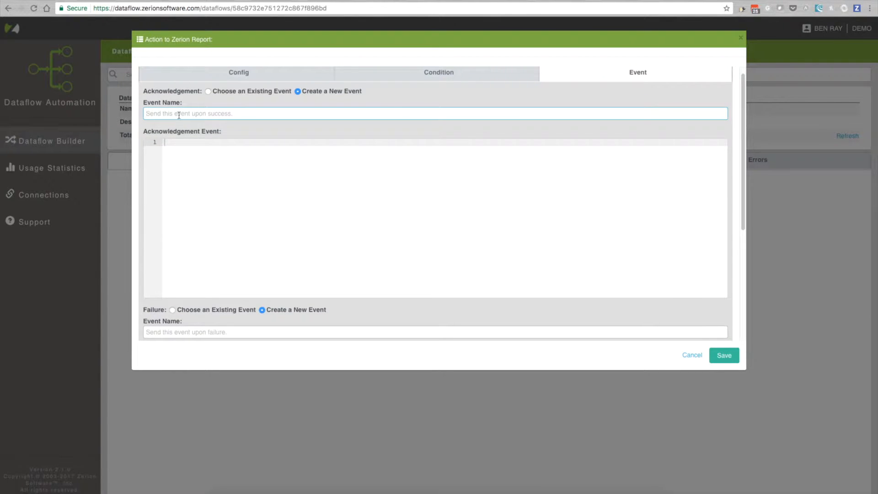
{"action": "type", "text": "SUCCESS_EVENT"}
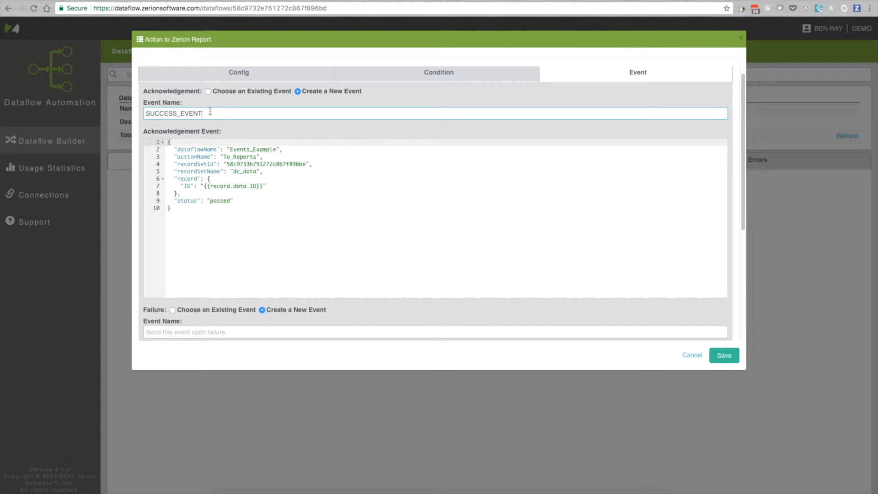
{"action": "left_click_drag", "start_coordinate": [210, 115], "coordinate": [150, 108]}
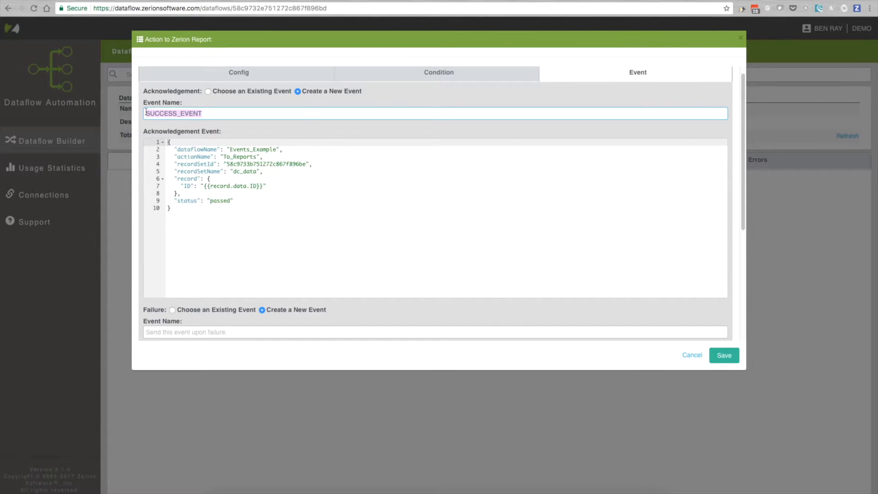
{"action": "left_click_drag", "start_coordinate": [187, 215], "coordinate": [159, 143]}
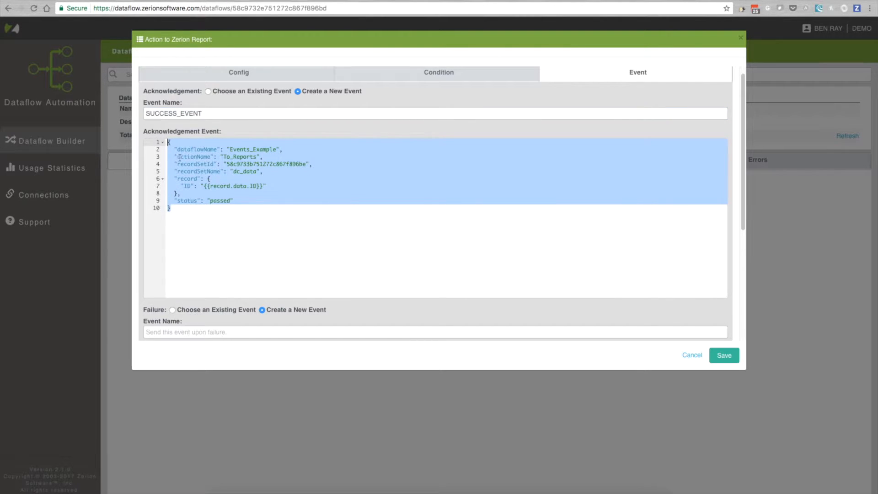
{"action": "left_click", "coordinate": [203, 176]}
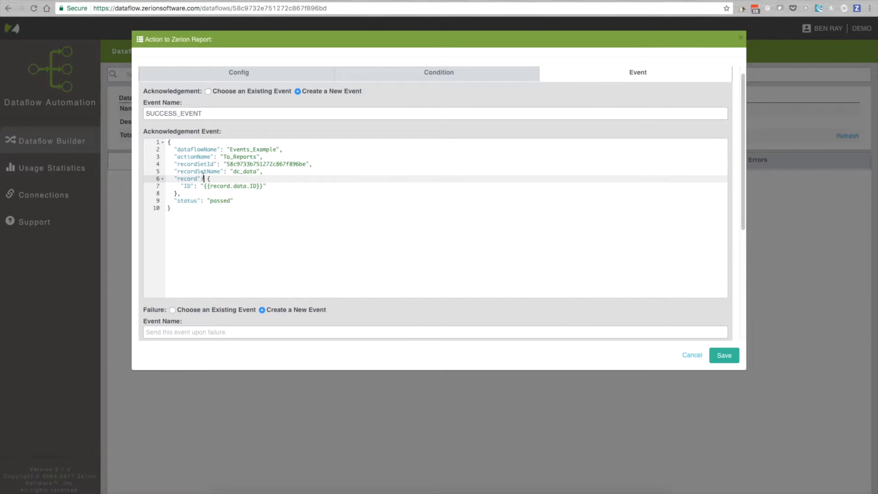
Create a new failure event named FAILURE_EVENT with the default event body and save the To_Reports action
{"action": "scroll", "coordinate": [203, 178], "scroll_direction": "down", "scroll_amount": 1}
{"action": "scroll", "coordinate": [219, 218], "scroll_direction": "down", "scroll_amount": 3}
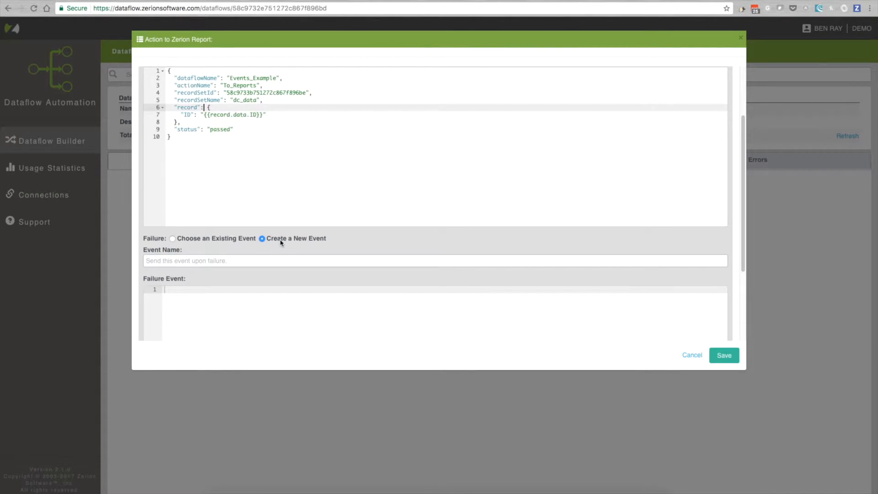
{"action": "left_click", "coordinate": [173, 239]}
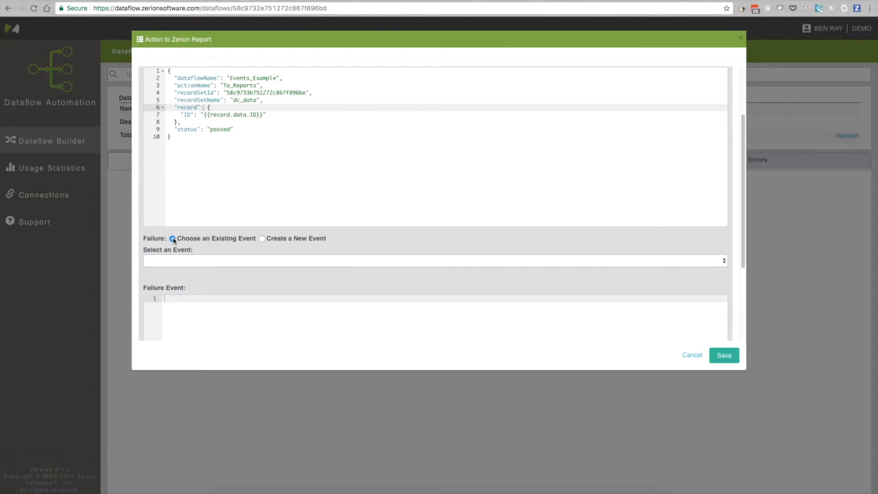
{"action": "left_click", "coordinate": [263, 239]}
{"action": "scroll", "coordinate": [268, 238], "scroll_direction": "down", "scroll_amount": 1}
{"action": "left_click", "coordinate": [259, 229]}
{"action": "type", "text": "FAILURE_EVENT"}
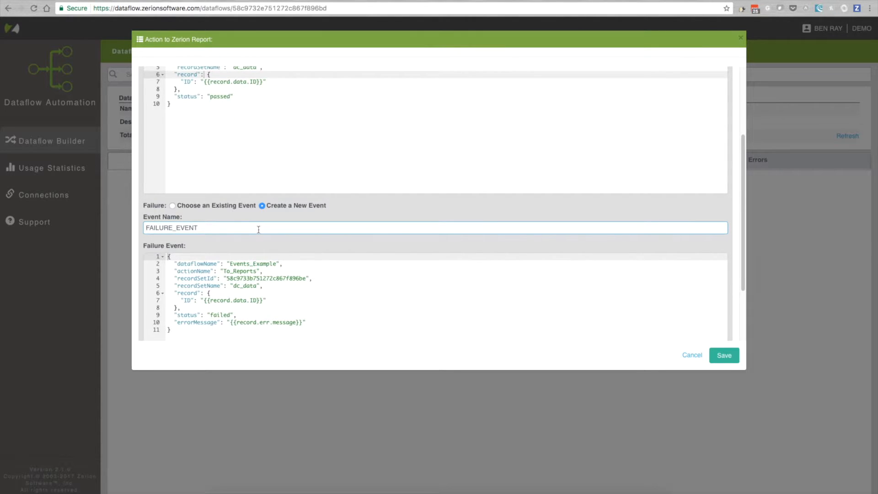
{"action": "scroll", "coordinate": [258, 230], "scroll_direction": "down", "scroll_amount": 1}
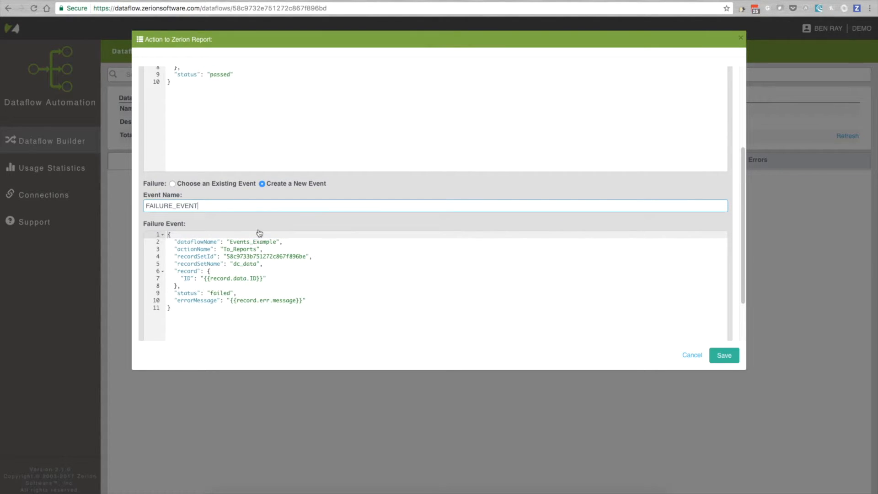
{"action": "left_click_drag", "start_coordinate": [187, 316], "coordinate": [160, 234]}
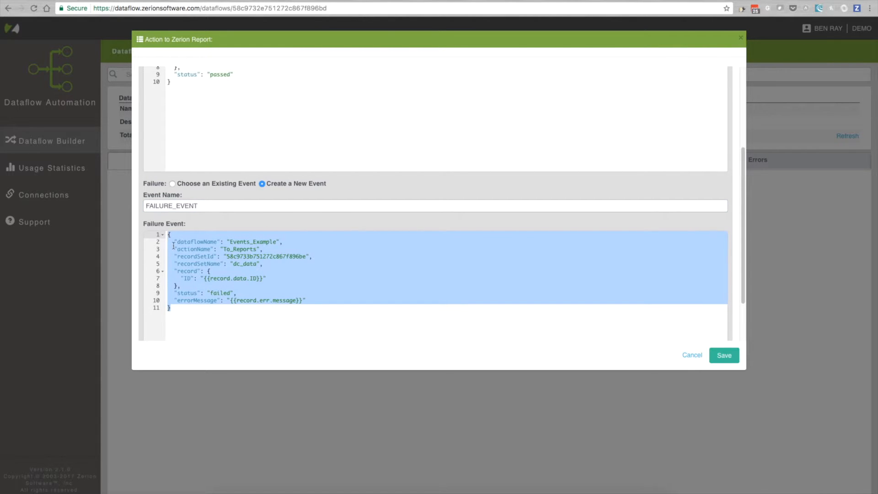
{"action": "left_click", "coordinate": [175, 249]}
{"action": "double_click", "coordinate": [285, 301]}
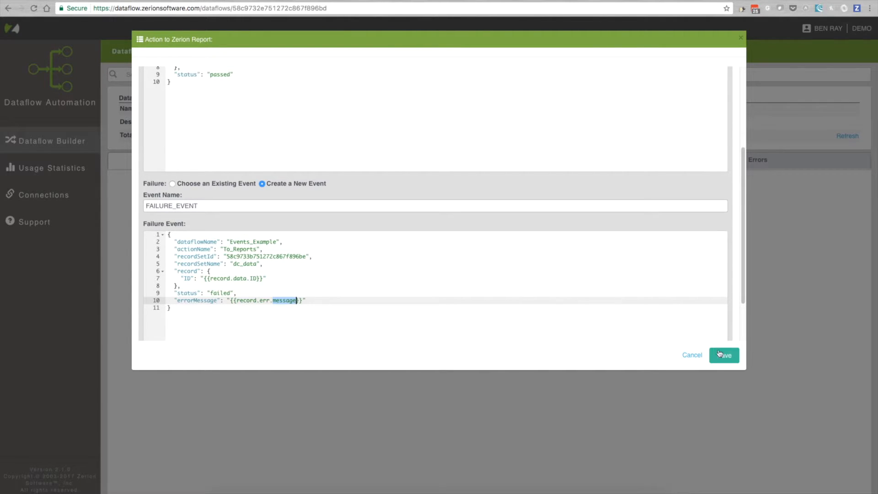
{"action": "left_click", "coordinate": [727, 357]}
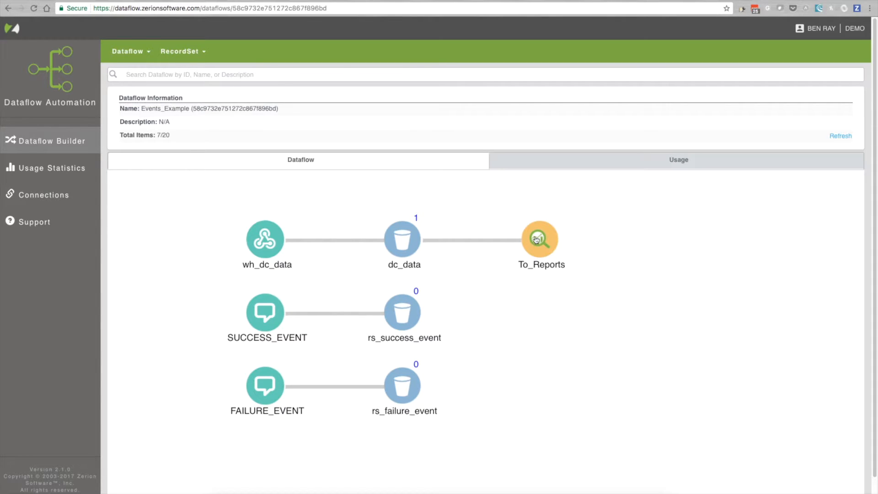
Check the rs_success_event and rs_failure_event record sets, and view the details of the record stored in dc_data
{"action": "left_click", "coordinate": [402, 314]}
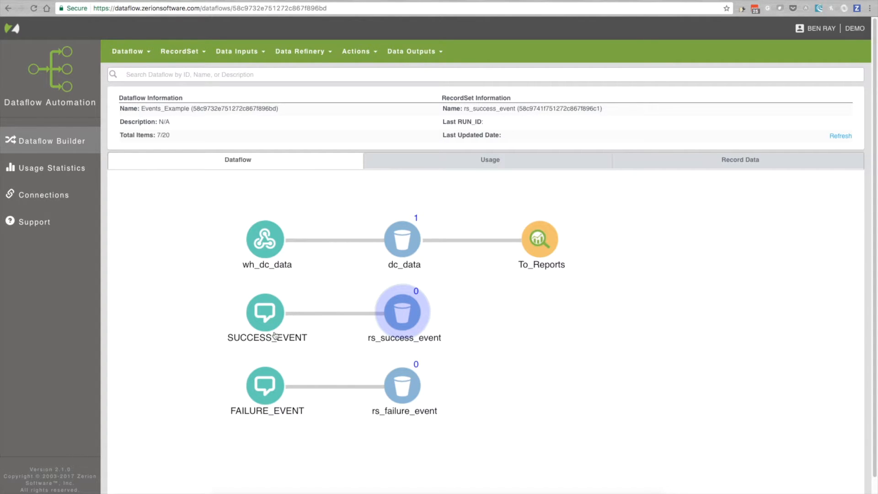
{"action": "left_click", "coordinate": [401, 386]}
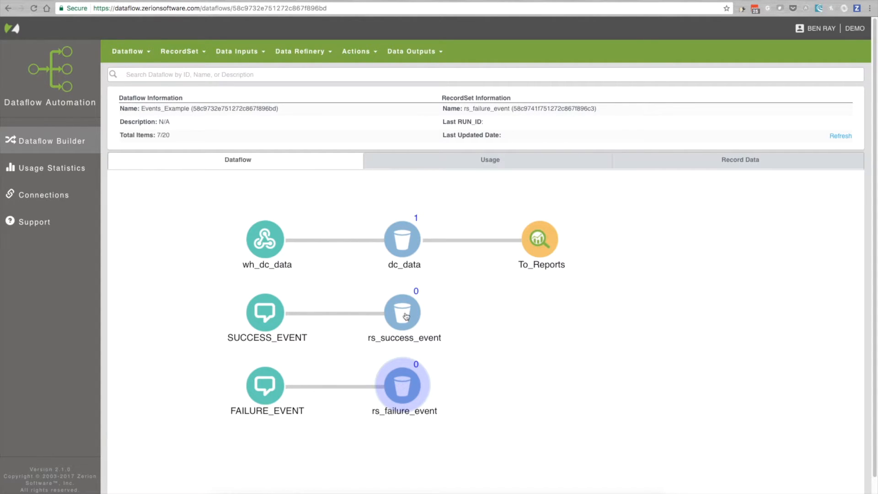
{"action": "left_click", "coordinate": [407, 248]}
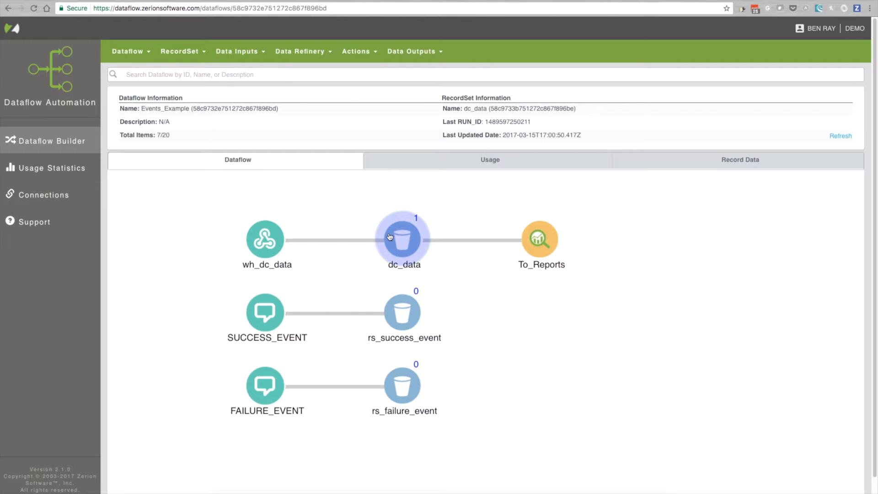
{"action": "left_click", "coordinate": [735, 166]}
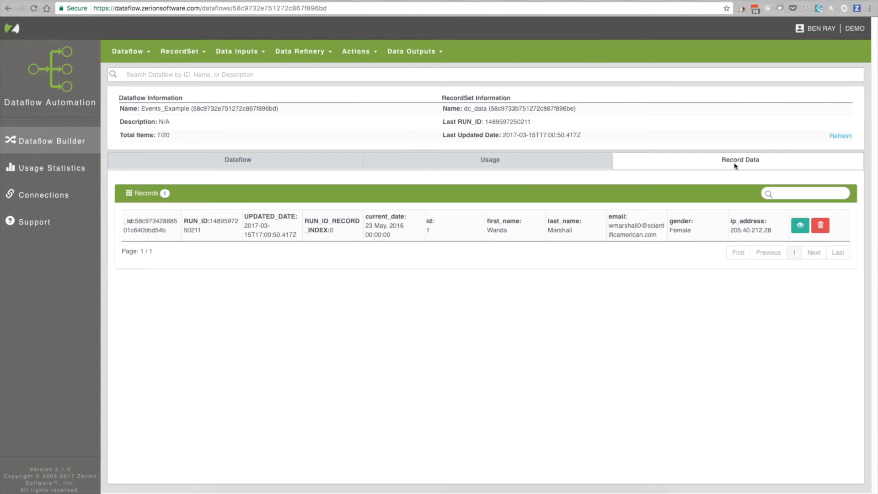
{"action": "left_click", "coordinate": [800, 225]}
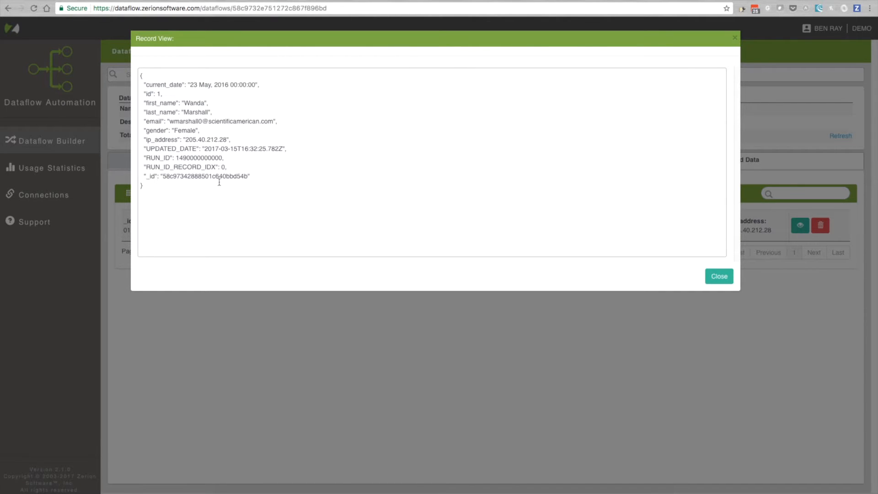
{"action": "left_click", "coordinate": [735, 37]}
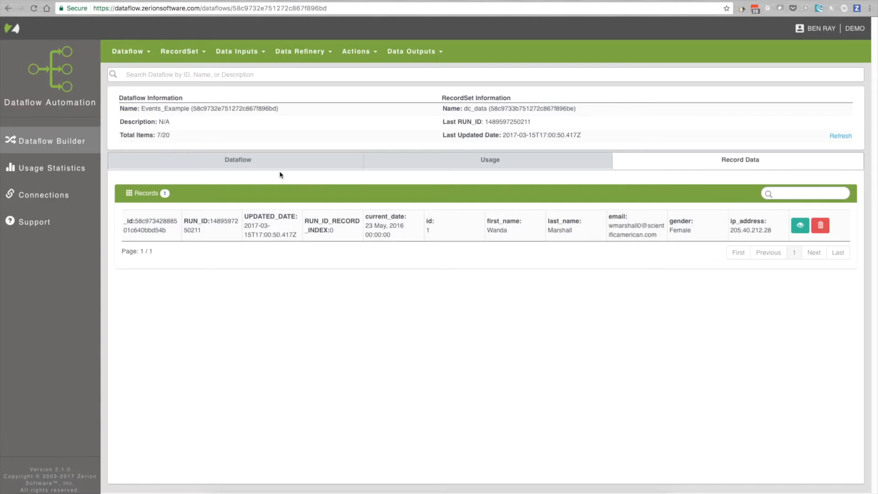
{"action": "left_click", "coordinate": [275, 167]}
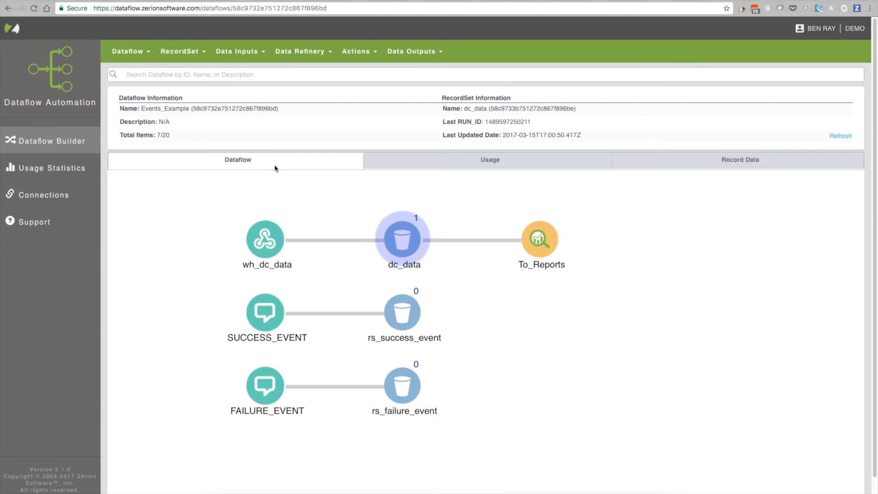
Manually rerun the records of the dc_data record set
{"action": "left_click", "coordinate": [238, 55]}
{"action": "mouse_move", "coordinate": [188, 54]}
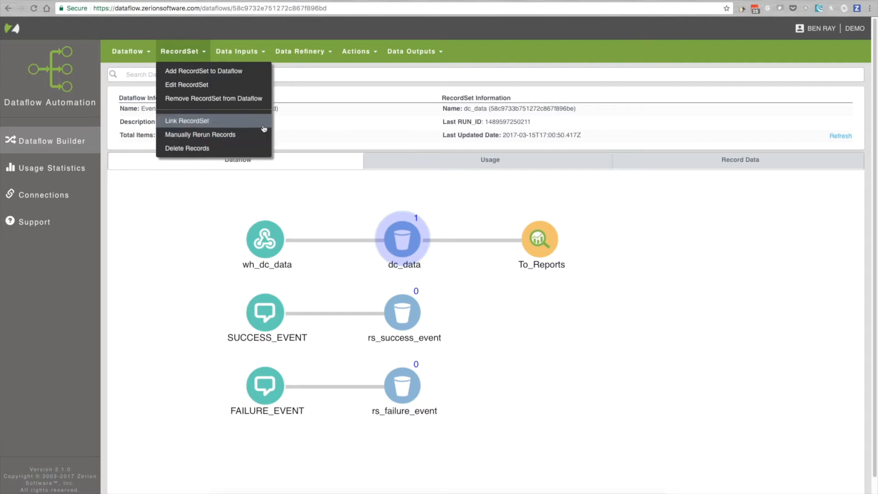
{"action": "left_click", "coordinate": [192, 136]}
{"action": "left_click", "coordinate": [231, 74]}
{"action": "left_click", "coordinate": [240, 82]}
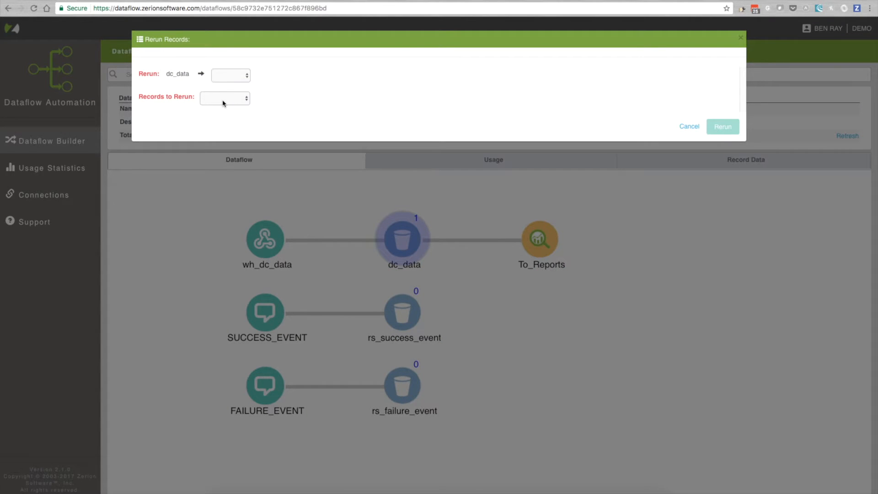
{"action": "left_click", "coordinate": [223, 98]}
{"action": "left_click", "coordinate": [219, 109]}
{"action": "left_click", "coordinate": [713, 129]}
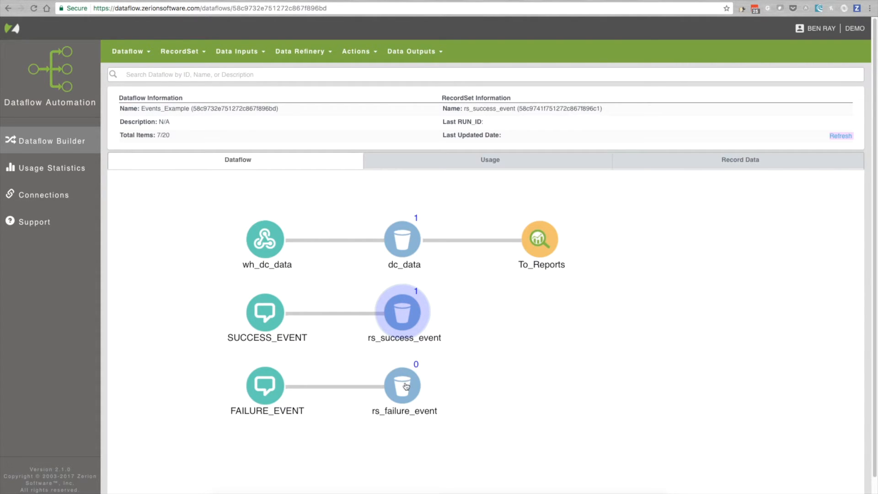
Select the dc_data record set, then switch to Zerion Reports and view the Events_example table with the table list collapsed
{"action": "left_click", "coordinate": [411, 237]}
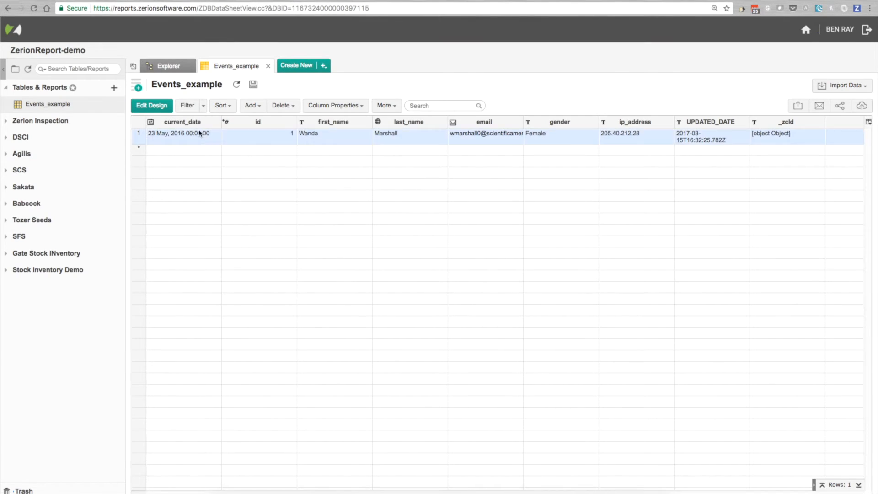
{"action": "left_click", "coordinate": [132, 67]}
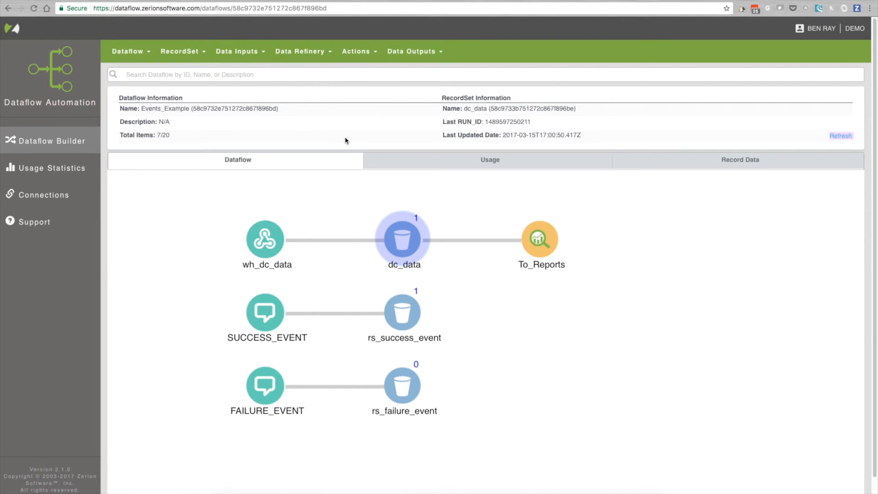
Switch back to Dataflow Automation and upload the file csv_2nd_upload.csv to the dc_data record set
{"action": "left_click", "coordinate": [249, 53]}
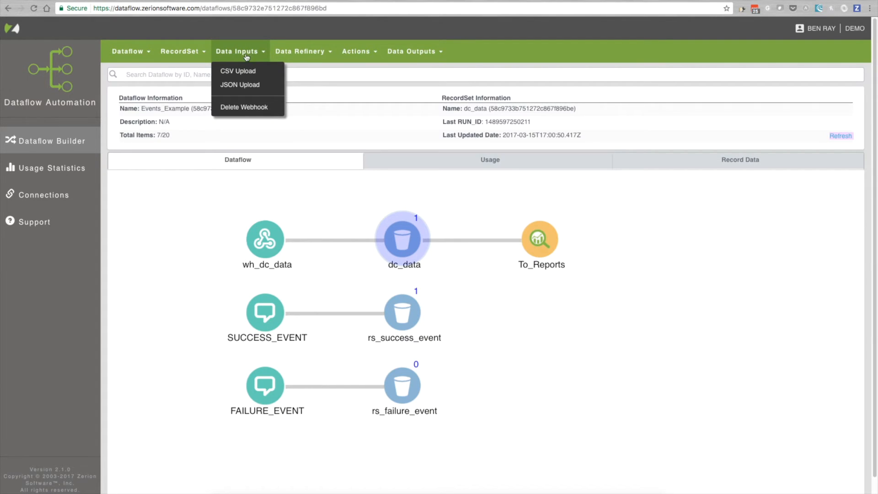
{"action": "left_click", "coordinate": [242, 72]}
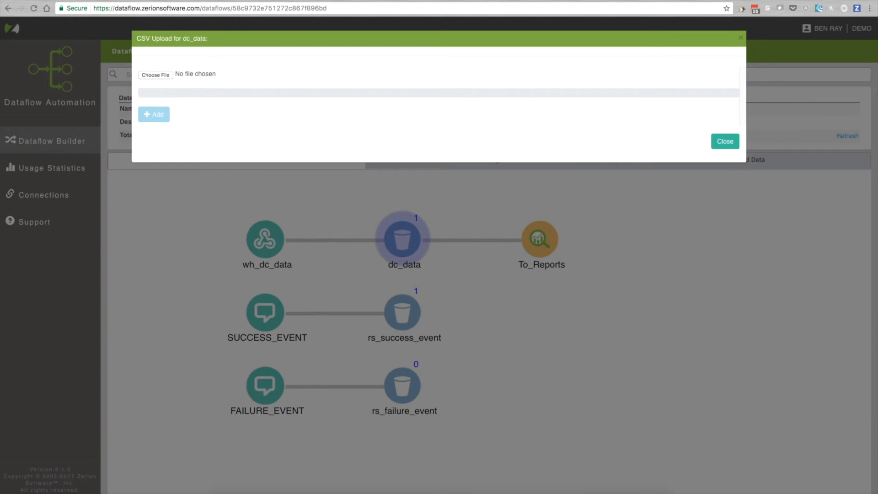
{"action": "left_click_drag", "start_coordinate": [105, 126], "coordinate": [155, 75]}
{"action": "left_click", "coordinate": [151, 115]}
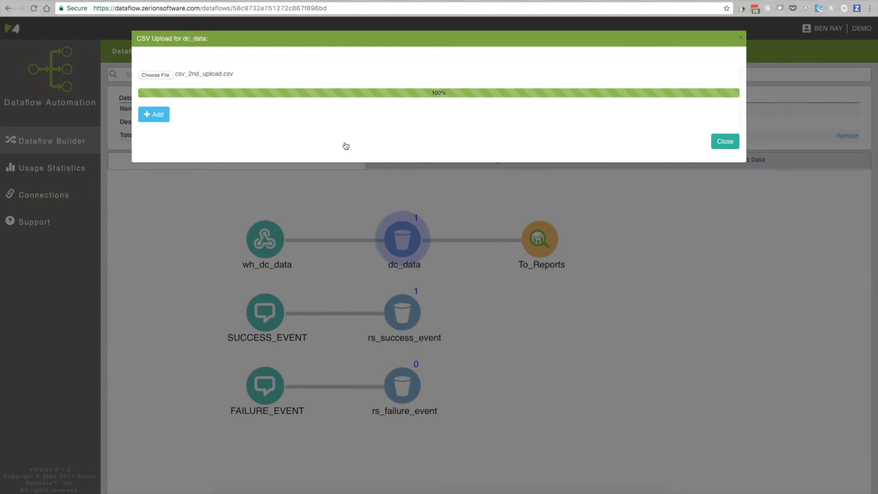
{"action": "left_click", "coordinate": [725, 141]}
Refresh the dataflow, then examine the record stored in rs_failure_event, highlighting the error message text in its detailed view
{"action": "left_click", "coordinate": [840, 139]}
{"action": "left_click", "coordinate": [402, 395]}
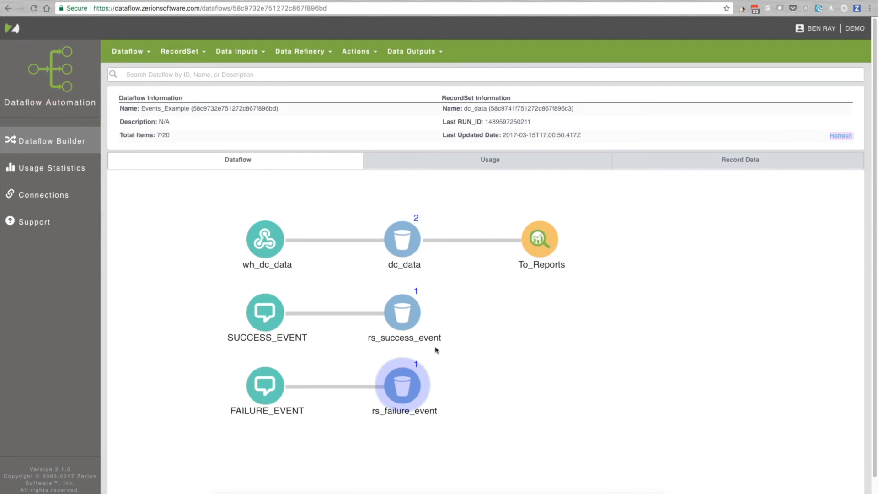
{"action": "left_click", "coordinate": [701, 159]}
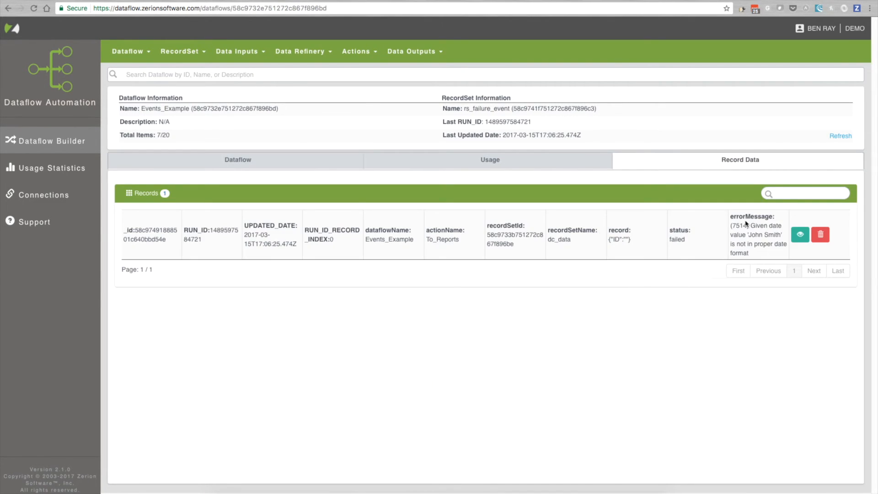
{"action": "left_click", "coordinate": [801, 235]}
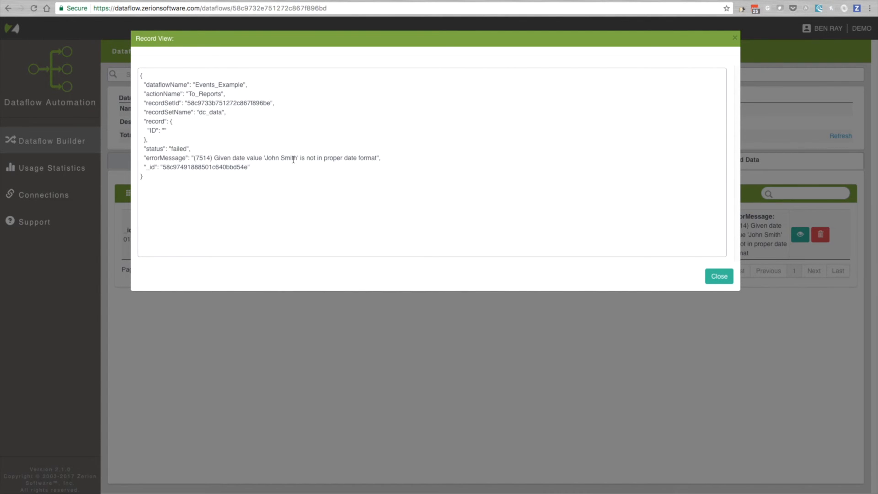
{"action": "left_click_drag", "start_coordinate": [378, 158], "coordinate": [214, 158]}
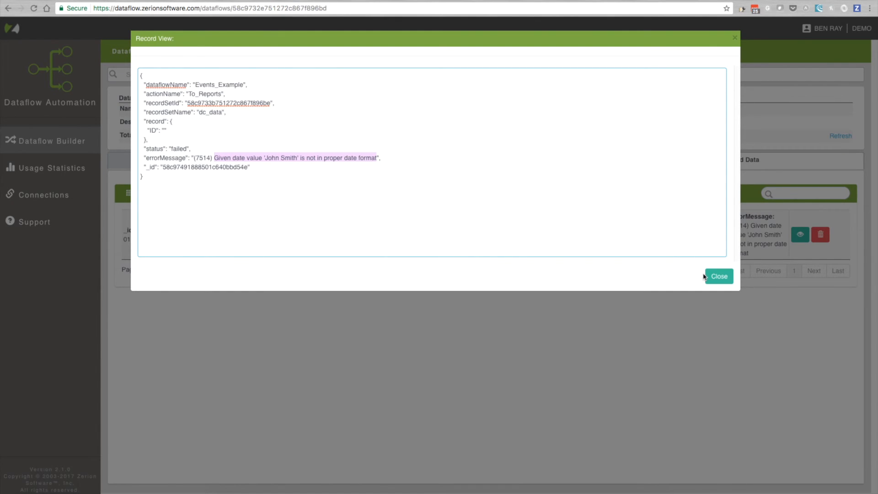
{"action": "left_click", "coordinate": [722, 284]}
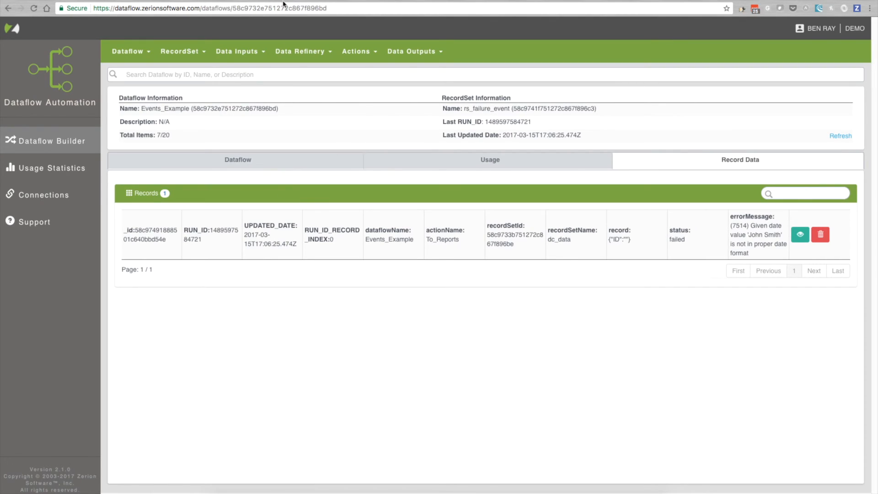
Return to the dataflow diagram and show the action types available for the rs_failure_event record set
{"action": "left_click", "coordinate": [262, 166]}
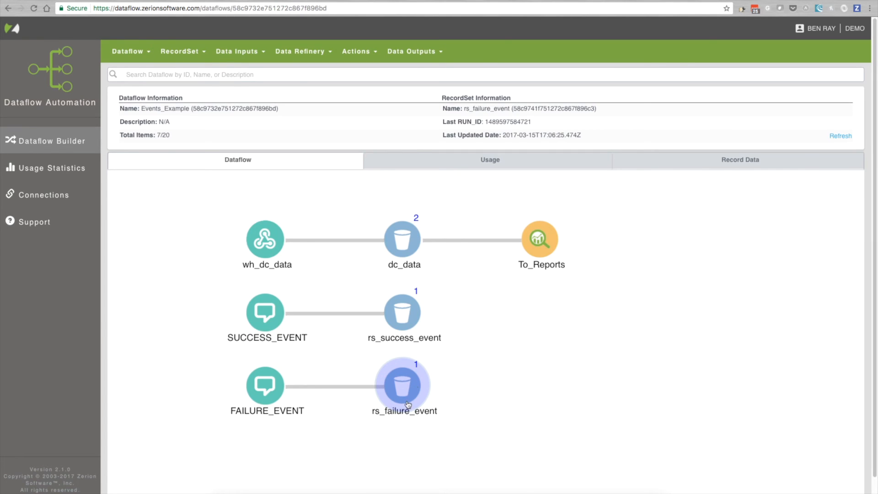
{"action": "left_click", "coordinate": [358, 52]}
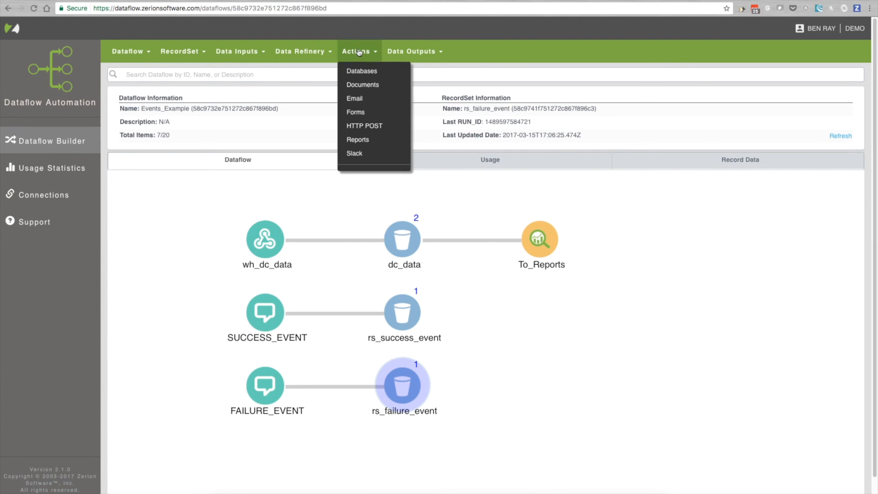